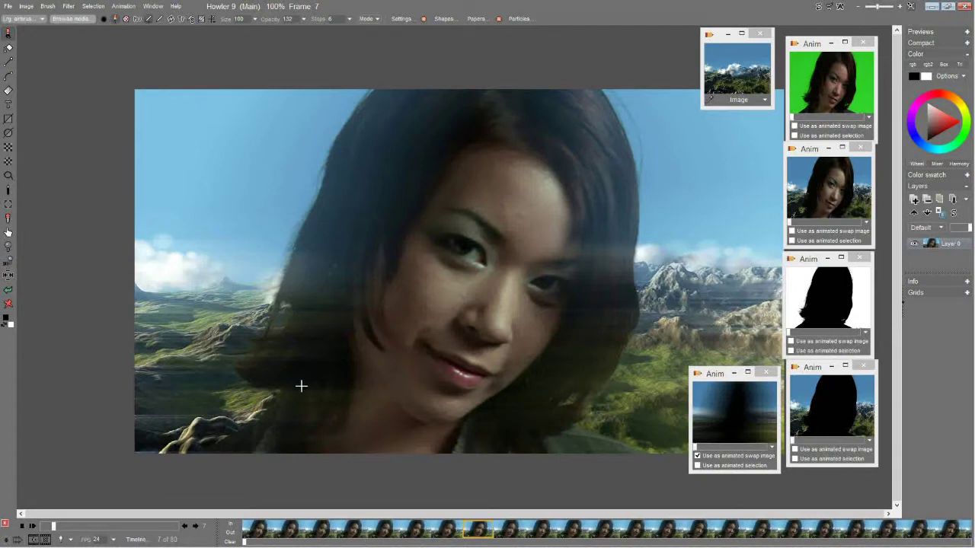
Step: Preview playback of the finished composite animation, and glance at the desktop behind the program window
click(37, 525)
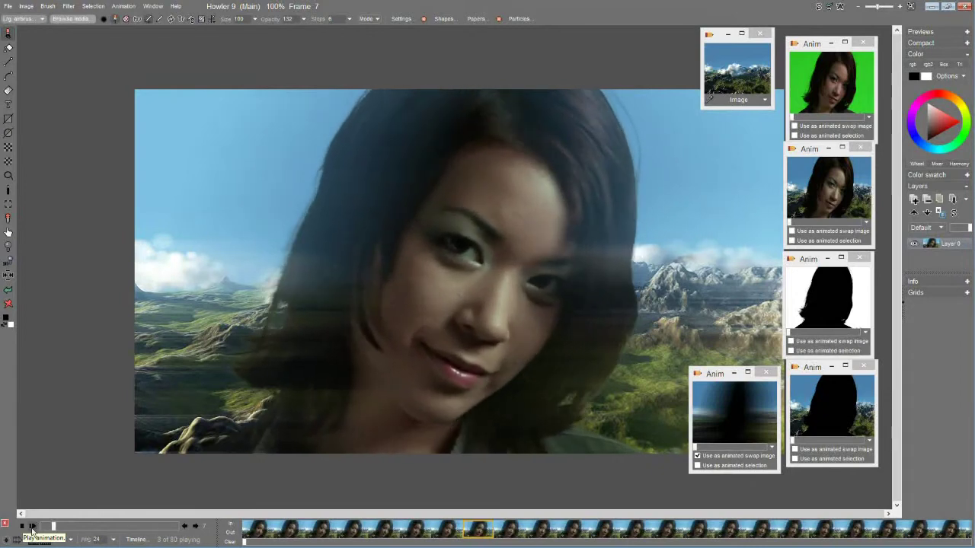
click(24, 526)
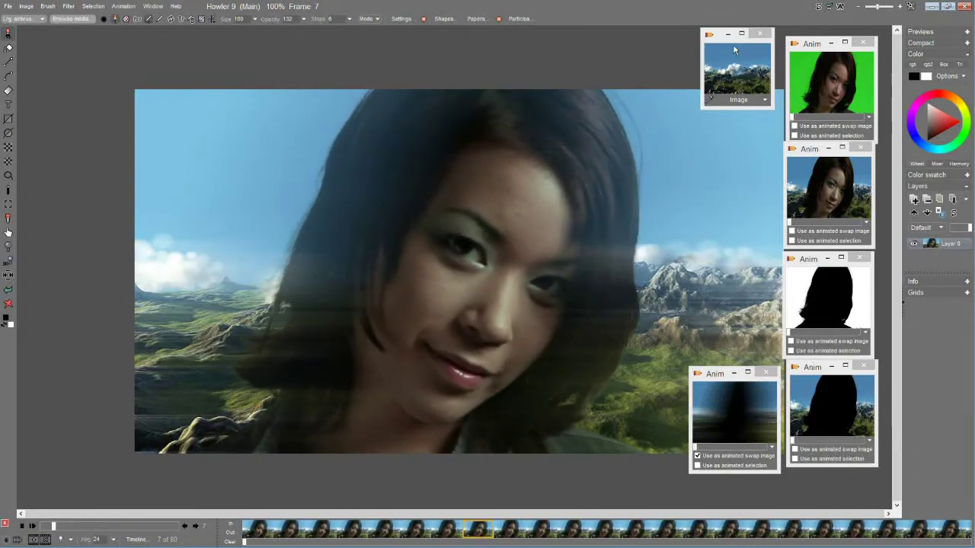
double_click(622, 13)
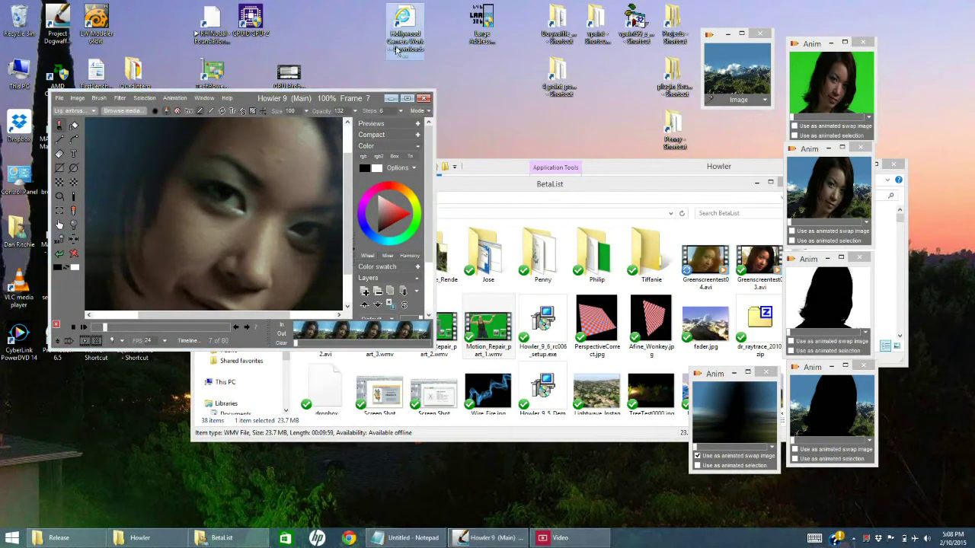
double_click(371, 101)
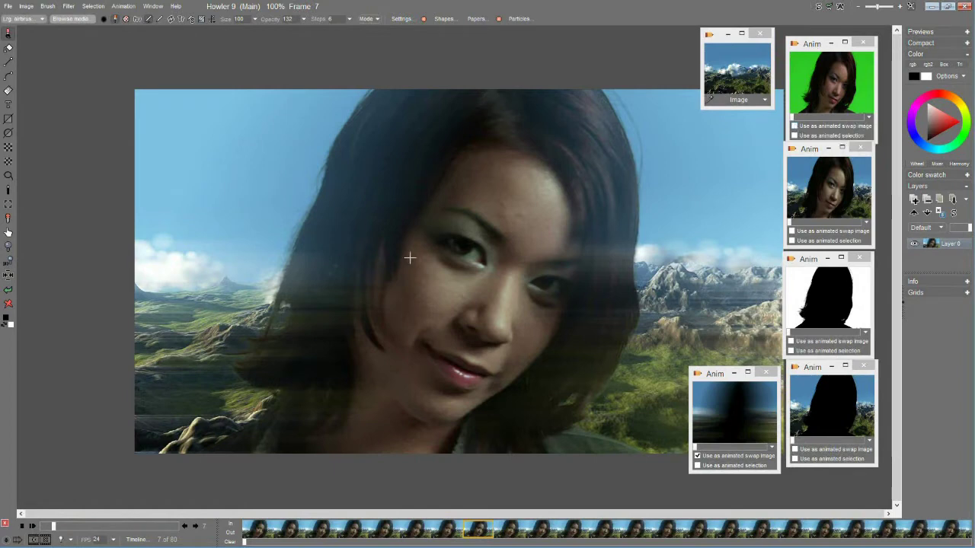
Step: Store the current composite animation in a new Anim window and place it clear of the other stored animations
click(123, 6)
mouse_move(164, 47)
click(83, 45)
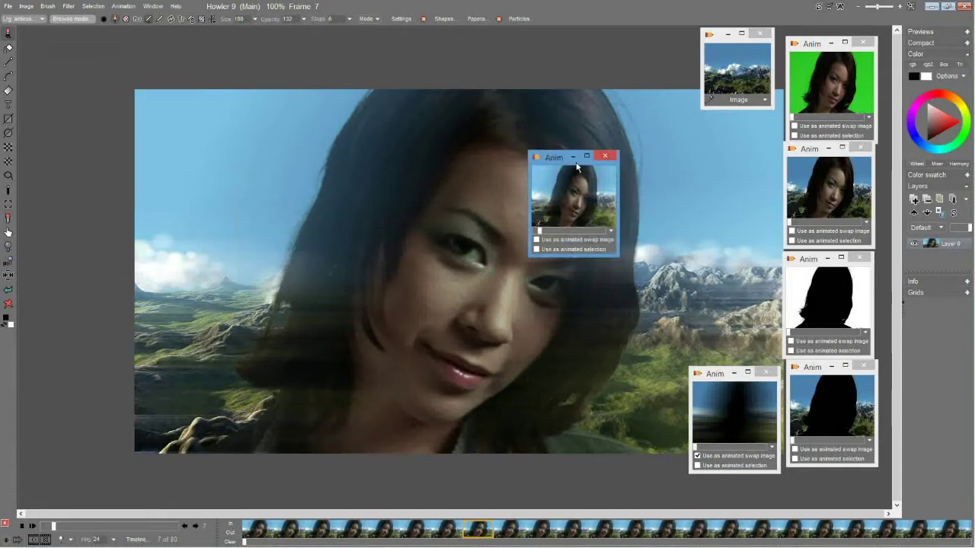
drag(576, 167, 70, 72)
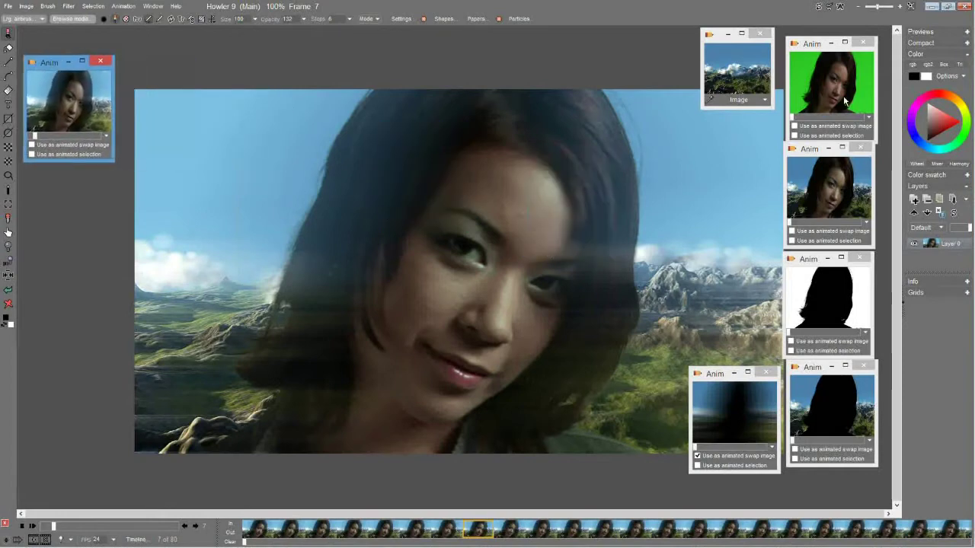
Step: Restore the stored green-screen footage as the current animation and load the mountain landscape still as its swap image
double_click(826, 62)
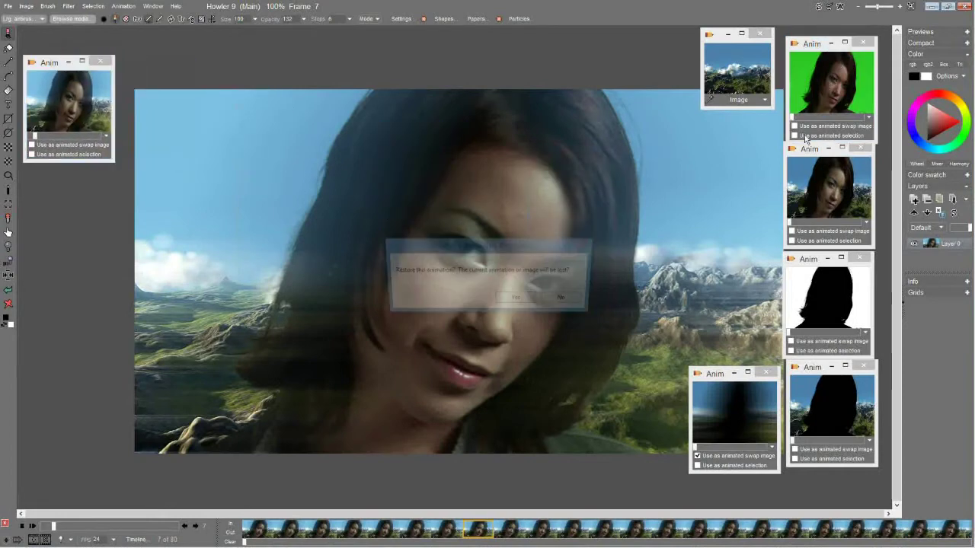
click(526, 298)
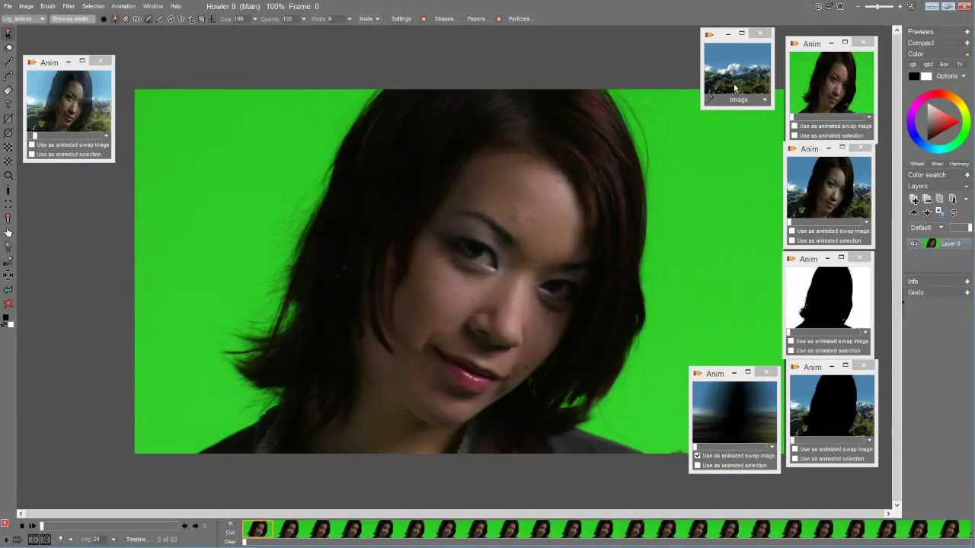
click(817, 8)
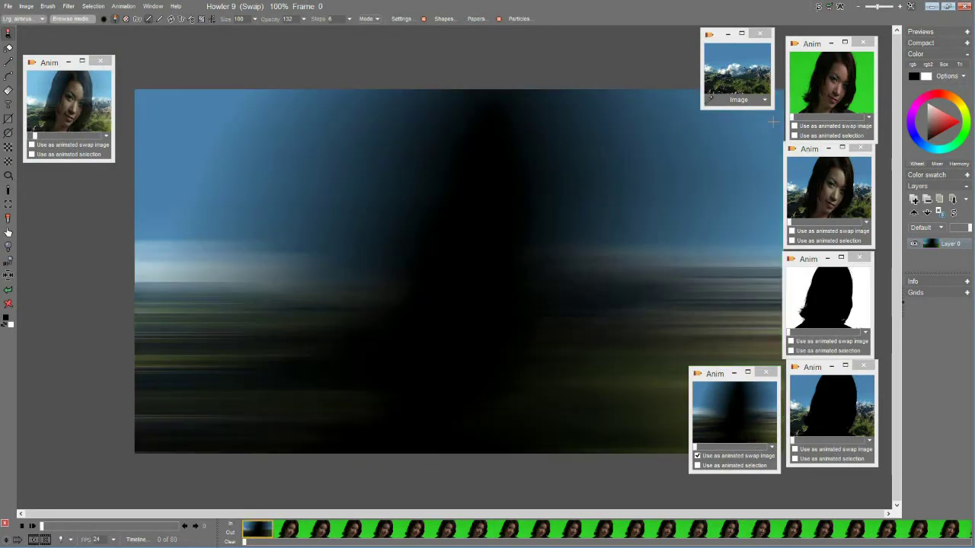
click(735, 82)
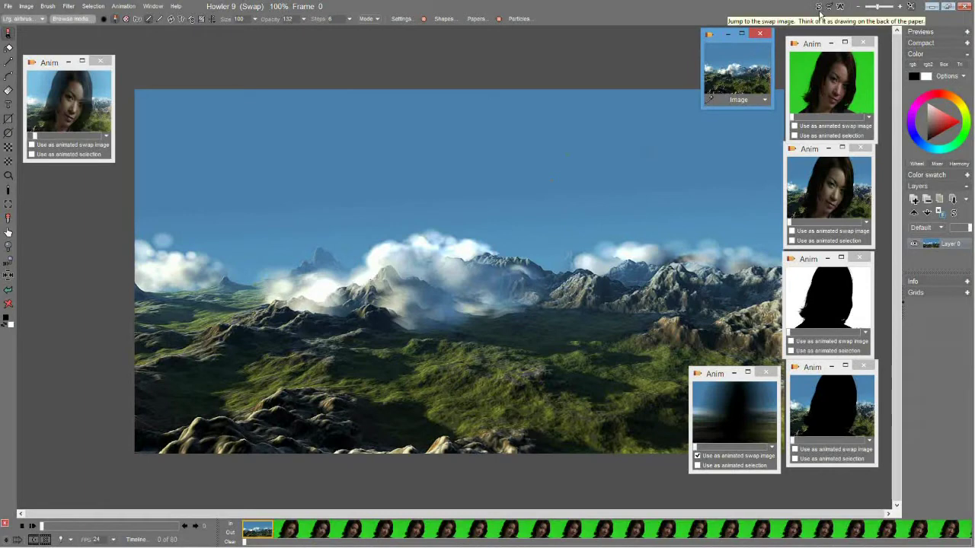
click(819, 10)
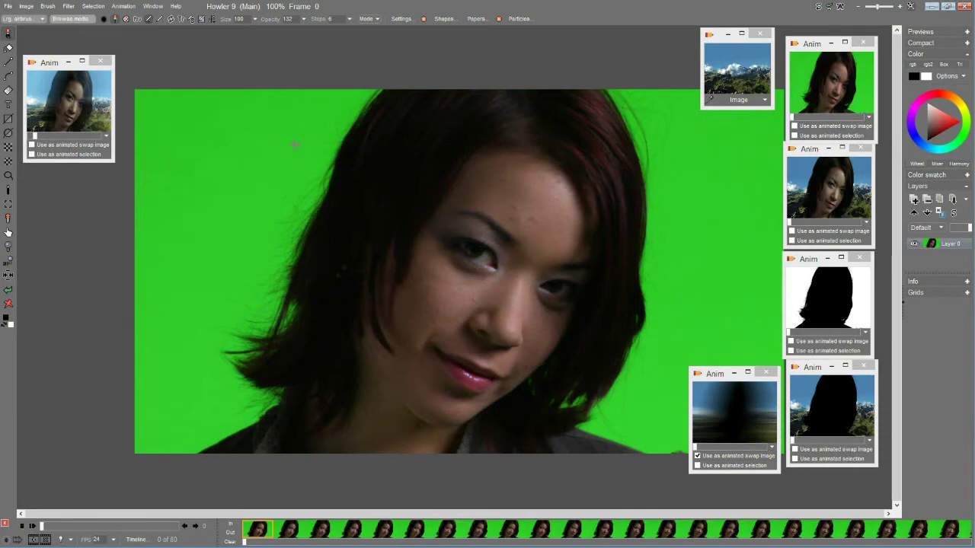
Step: Start the Green screen composite with the swap image, keeping its dialog clear of the face, and reduce the green removal
click(70, 7)
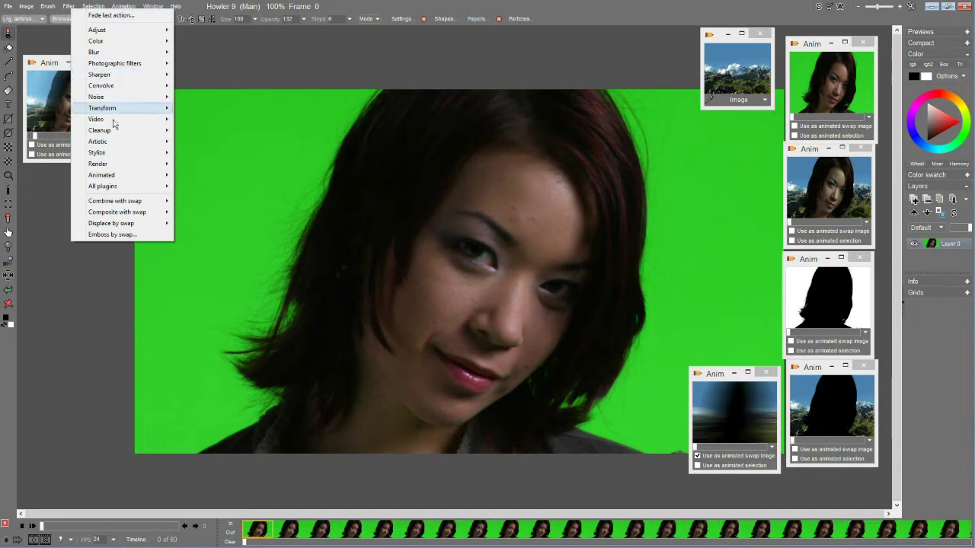
click(93, 6)
click(67, 6)
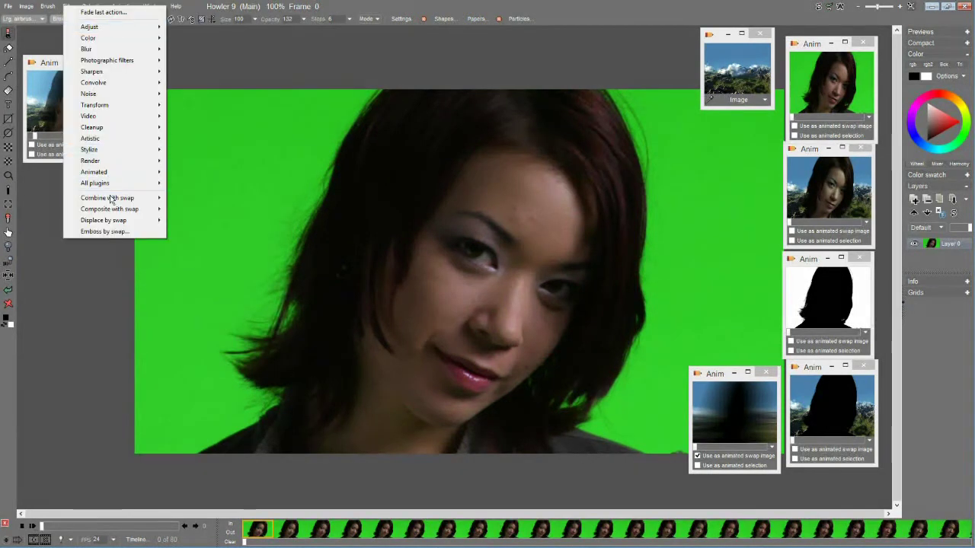
mouse_move(137, 208)
click(191, 208)
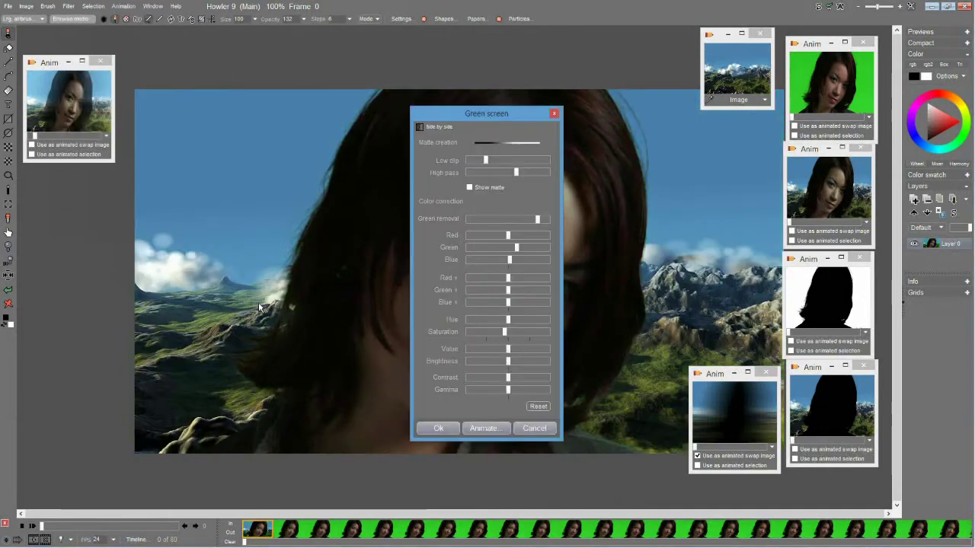
drag(501, 114, 159, 159)
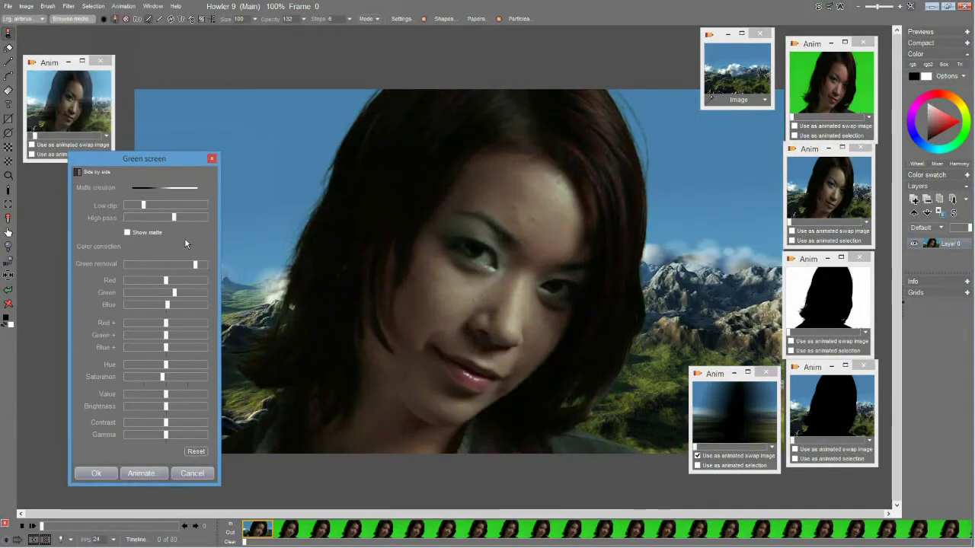
mouse_move(195, 264)
mouse_down()
mouse_move(122, 268)
mouse_move(185, 268)
mouse_up()
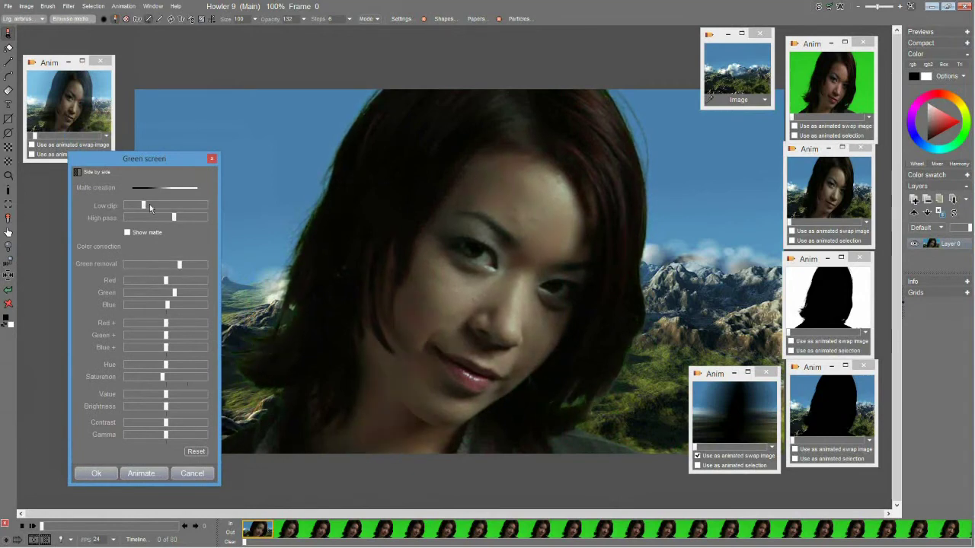
Step: Raise the matte's low clip slightly with the matte shown, and switch back to the composite preview
click(147, 232)
mouse_move(143, 206)
mouse_down()
mouse_move(165, 207)
mouse_move(151, 207)
mouse_up()
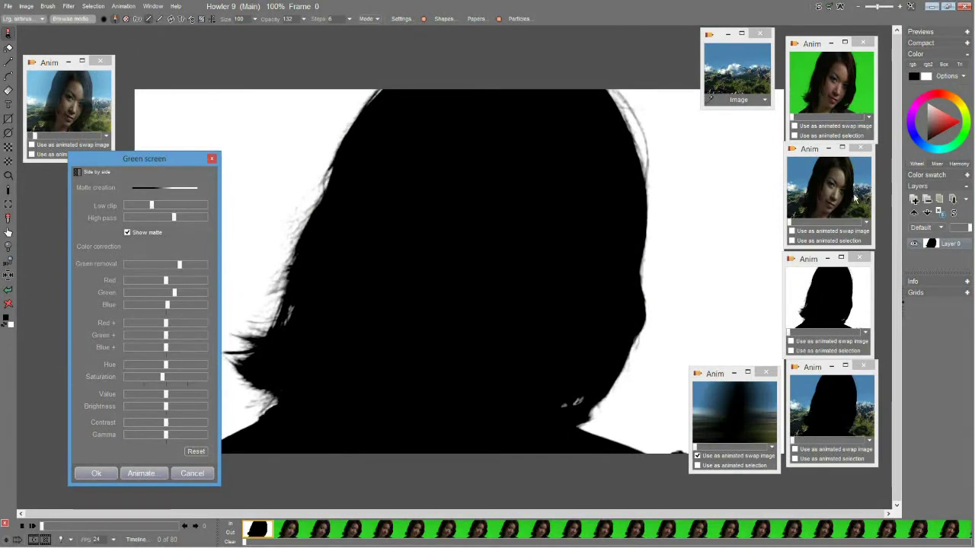
click(127, 233)
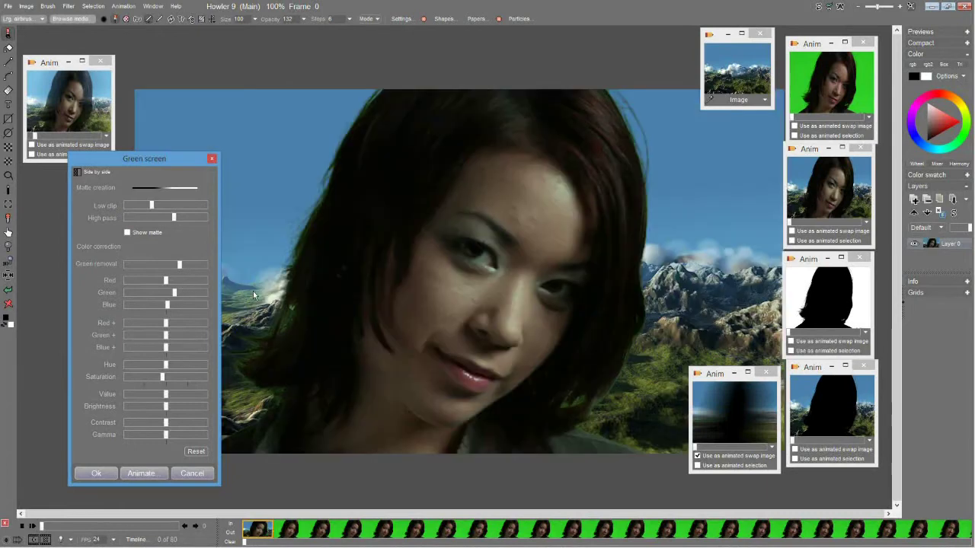
Step: Try other low clip and high pass settings for the matte, and cancel the Green screen composite
mouse_move(157, 206)
mouse_down()
mouse_move(120, 206)
mouse_move(175, 207)
mouse_up()
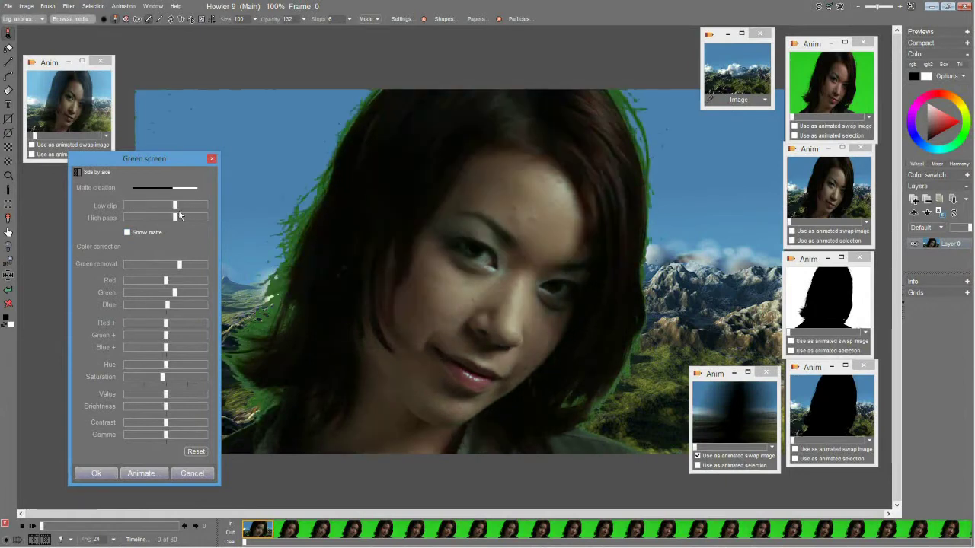
click(176, 217)
drag(174, 216, 139, 212)
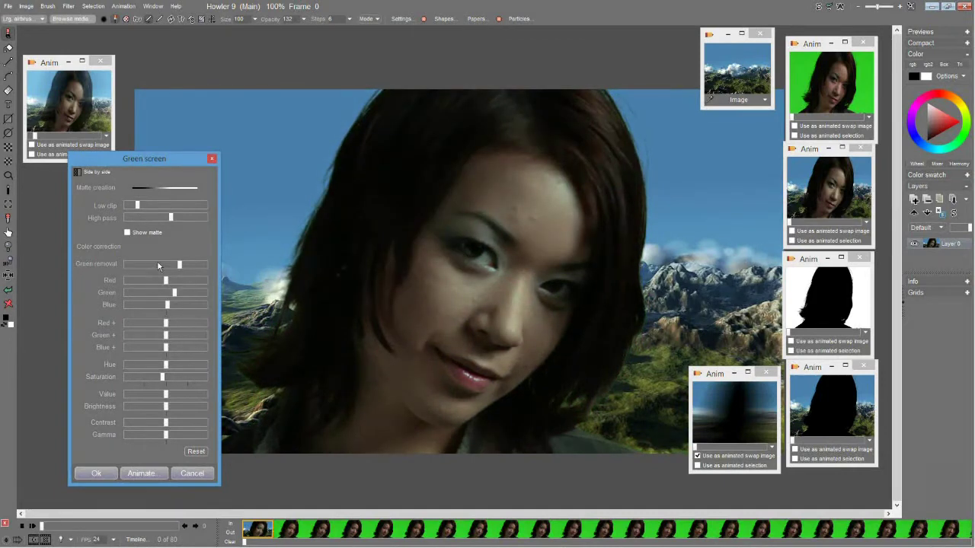
drag(174, 297, 175, 286)
click(192, 473)
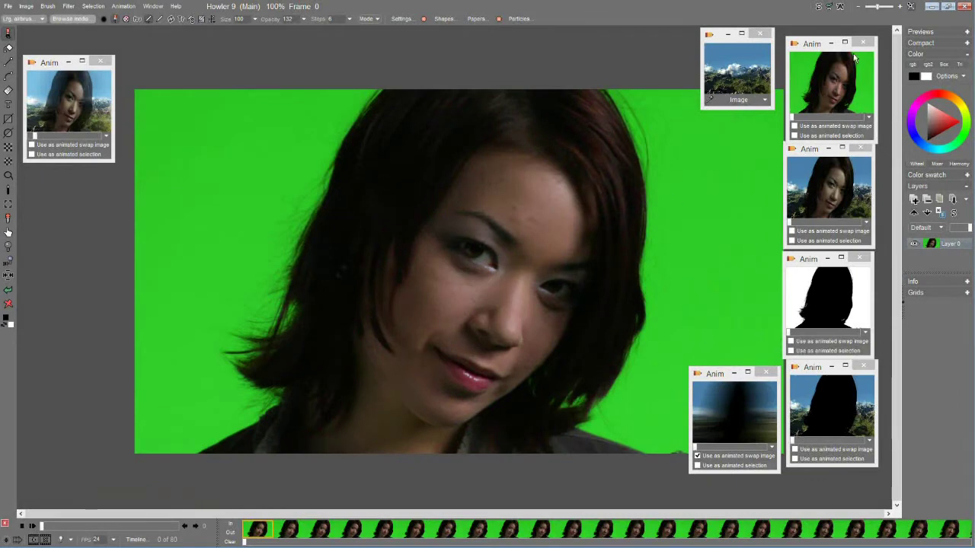
Step: Restore the stored composite of the woman over the landscape and scrub through its frames
click(832, 215)
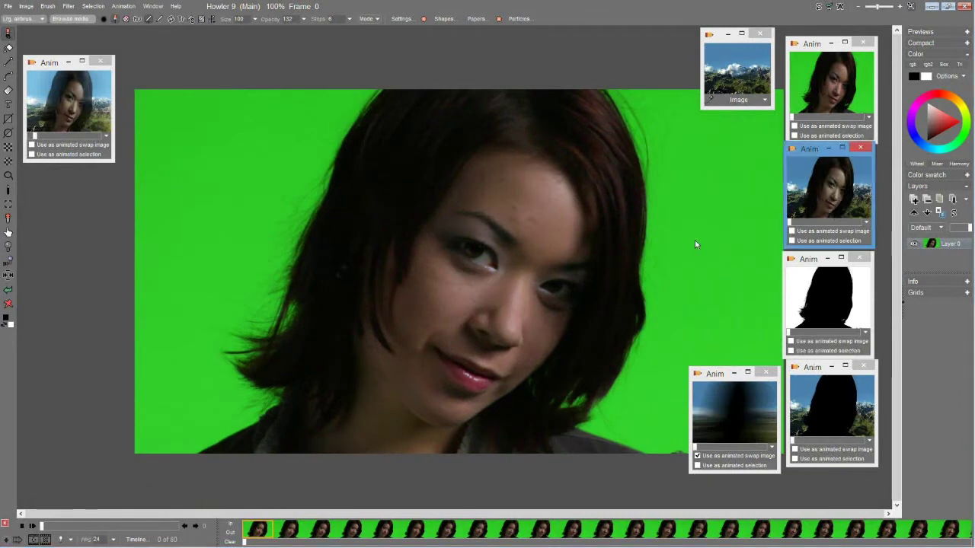
click(506, 301)
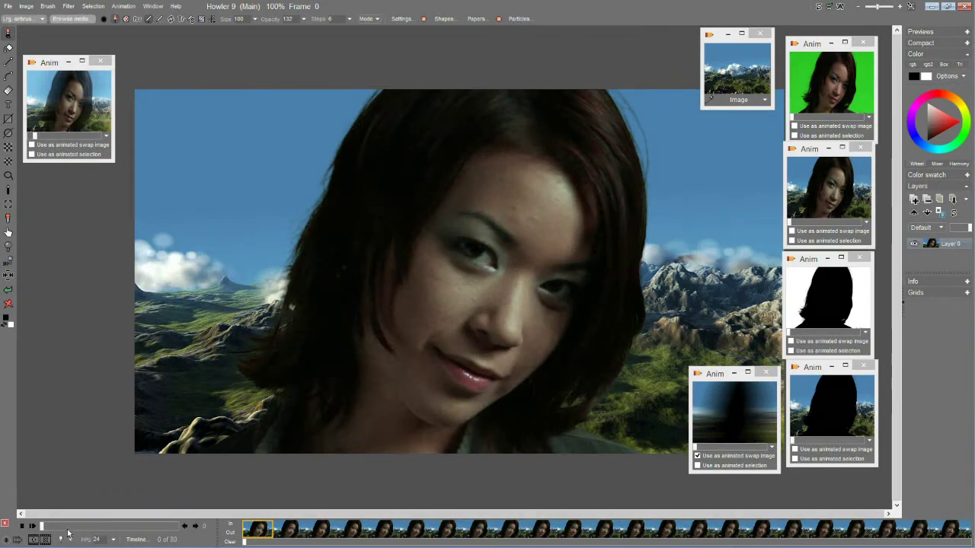
drag(68, 527, 38, 527)
Step: Restore the stored black-and-white matte animation and scrub through its frames
click(824, 294)
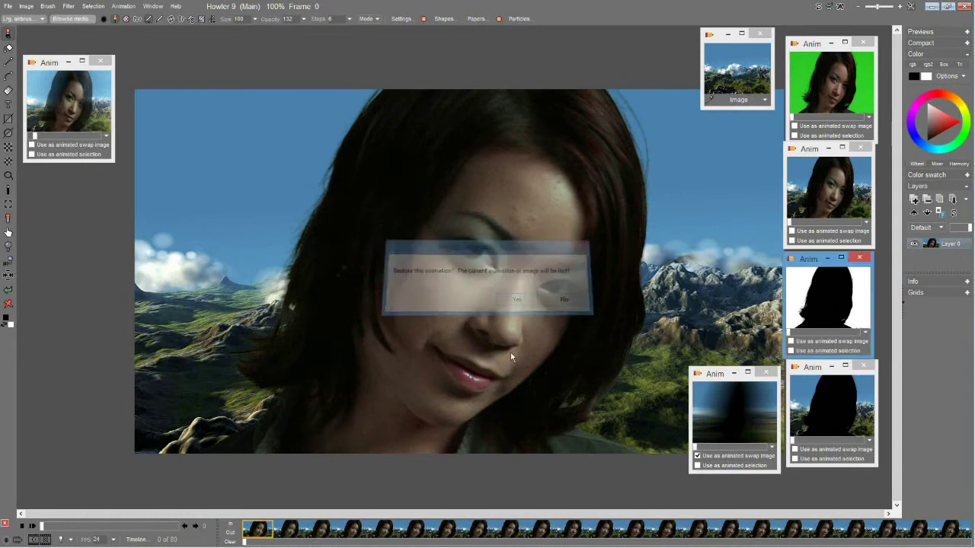
click(517, 300)
mouse_move(43, 527)
mouse_down()
mouse_move(93, 527)
mouse_move(41, 527)
mouse_up()
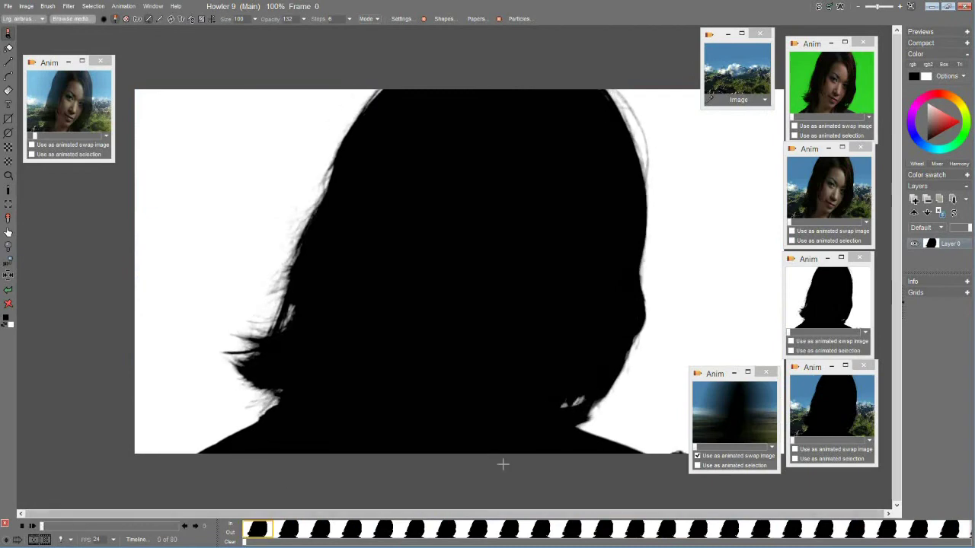
Step: Restore the stored landscape animation with the black silhouette and review its frames
double_click(826, 413)
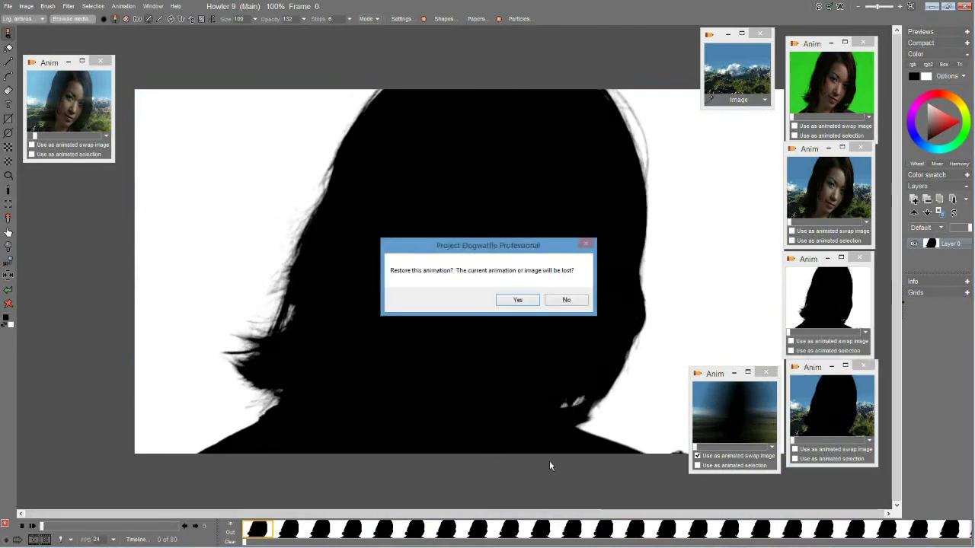
click(518, 301)
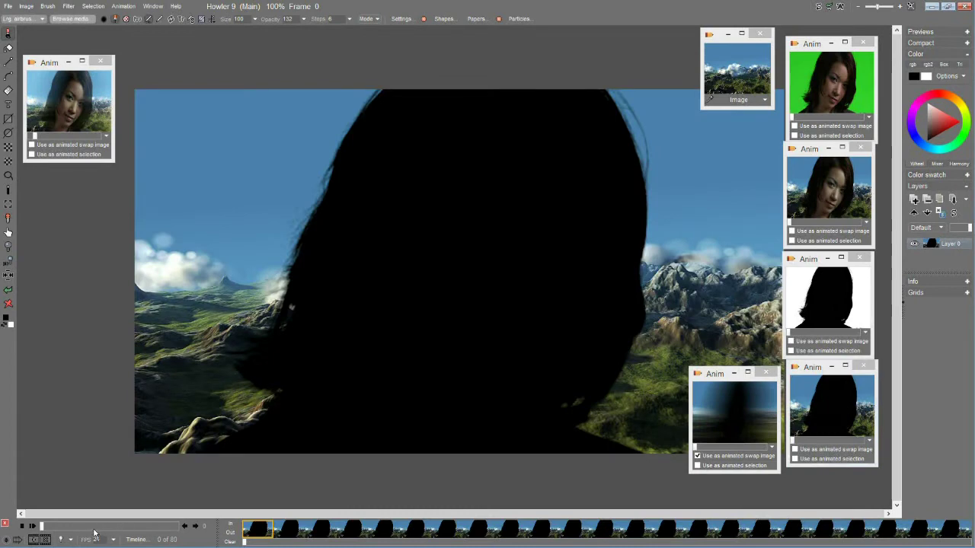
drag(94, 531, 129, 524)
key(space)
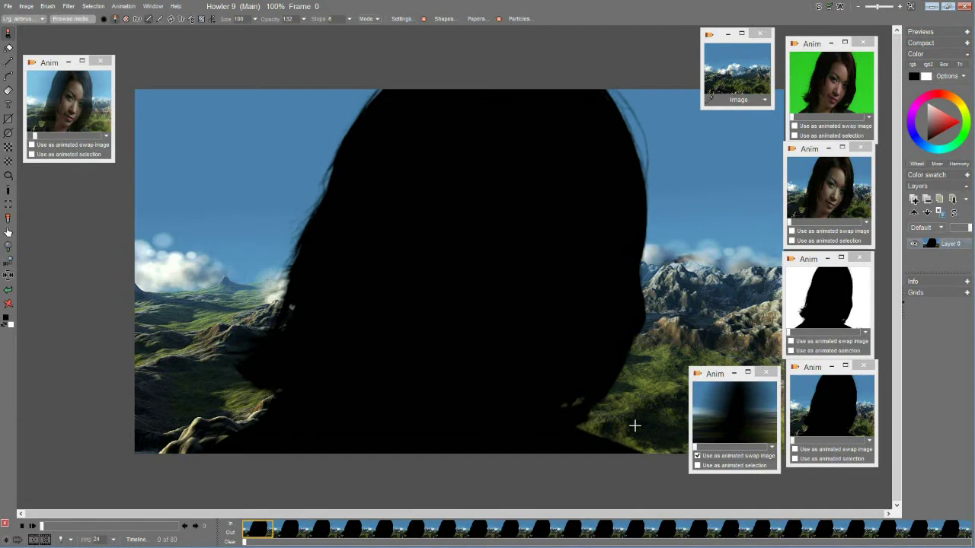
Step: Apply a Vector blur with a slightly increased size to all frames of the landscape-with-silhouette animation
click(68, 6)
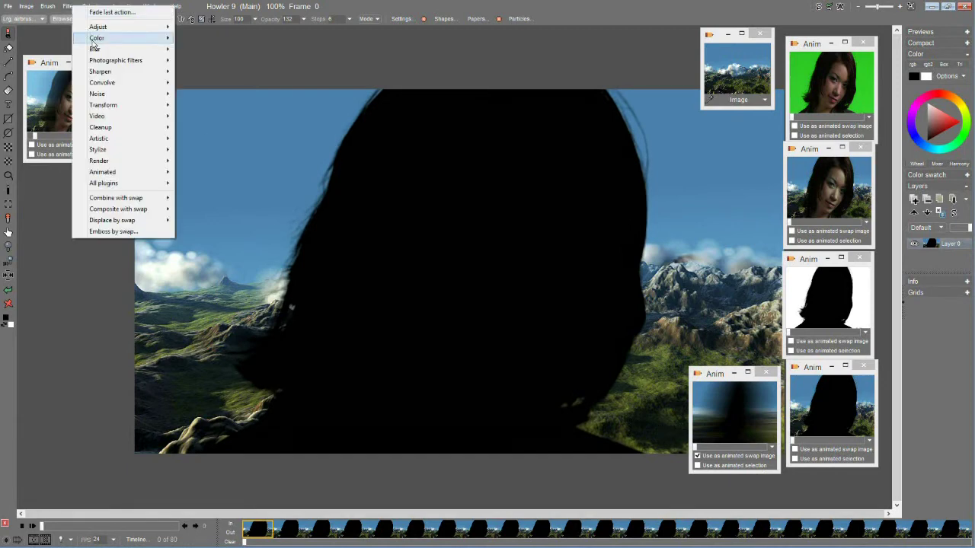
mouse_move(95, 49)
click(207, 160)
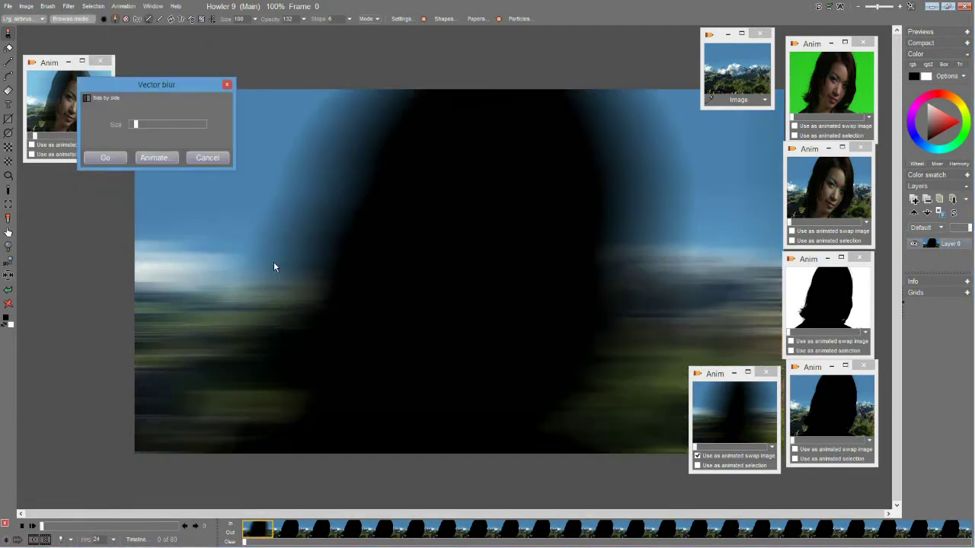
mouse_move(137, 124)
mouse_down()
mouse_move(152, 124)
mouse_move(139, 130)
mouse_up()
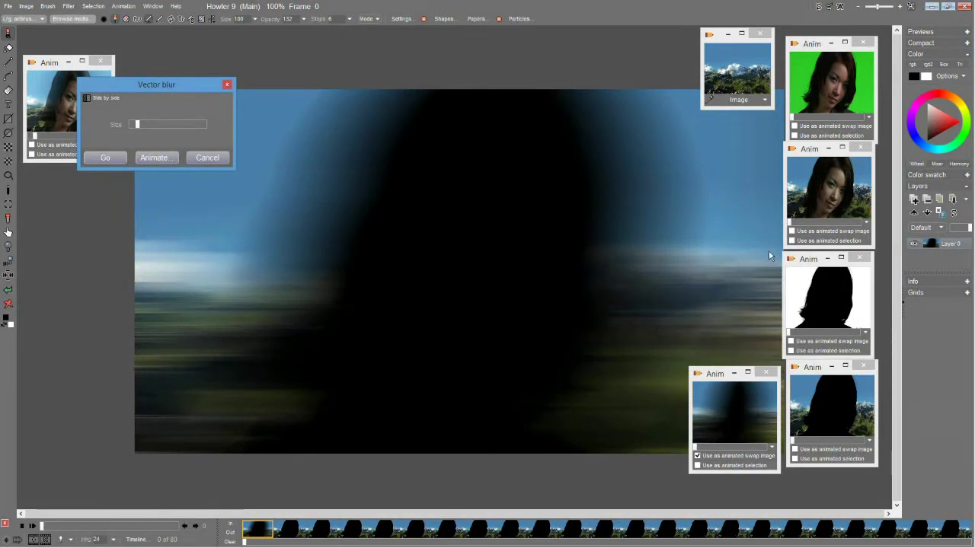
click(147, 157)
click(438, 320)
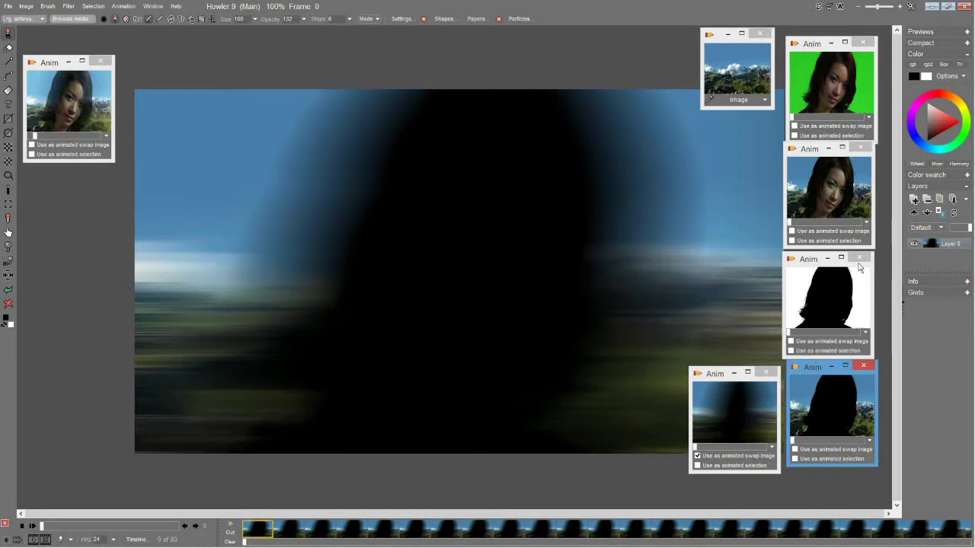
Step: Restore the stored blurred-background animation to examine its heavier horizontal blur
double_click(737, 414)
click(513, 303)
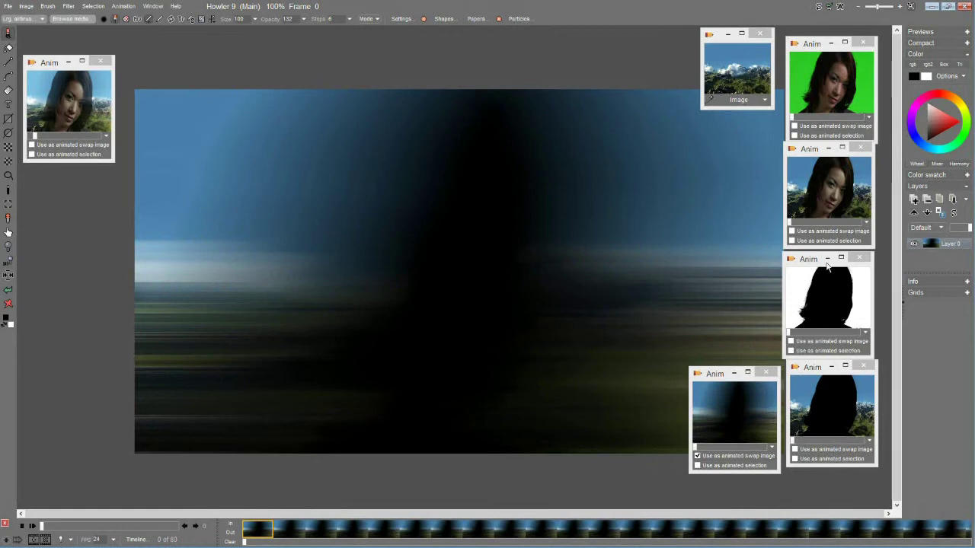
Step: Restore the stored composite as the current animation and move the blurred-background Anim window slightly away from its neighbours
click(835, 204)
click(533, 300)
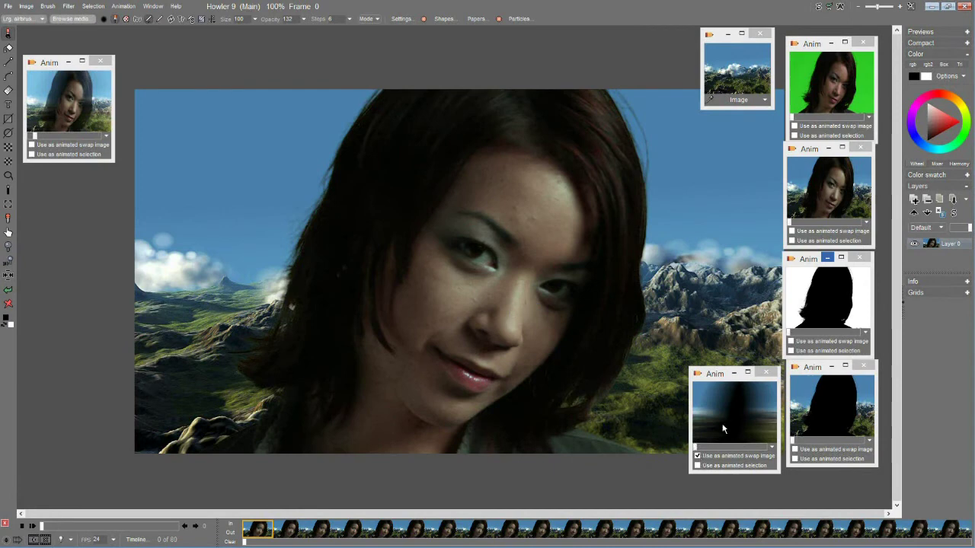
mouse_move(714, 381)
mouse_down()
mouse_move(669, 382)
mouse_move(695, 382)
mouse_up()
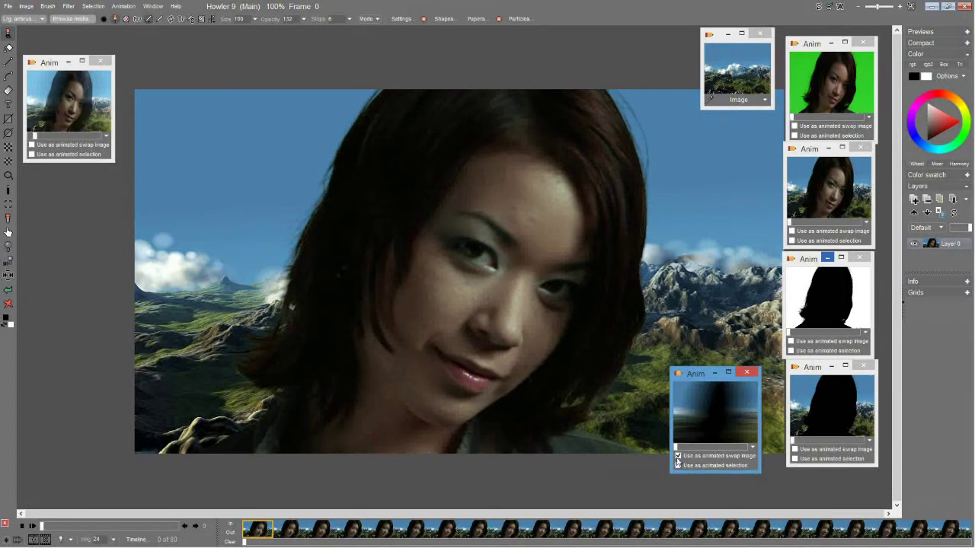
Step: Move the blurred-background Anim window clear of its neighbours and switch between the main and swap images to compare them
drag(702, 381, 719, 398)
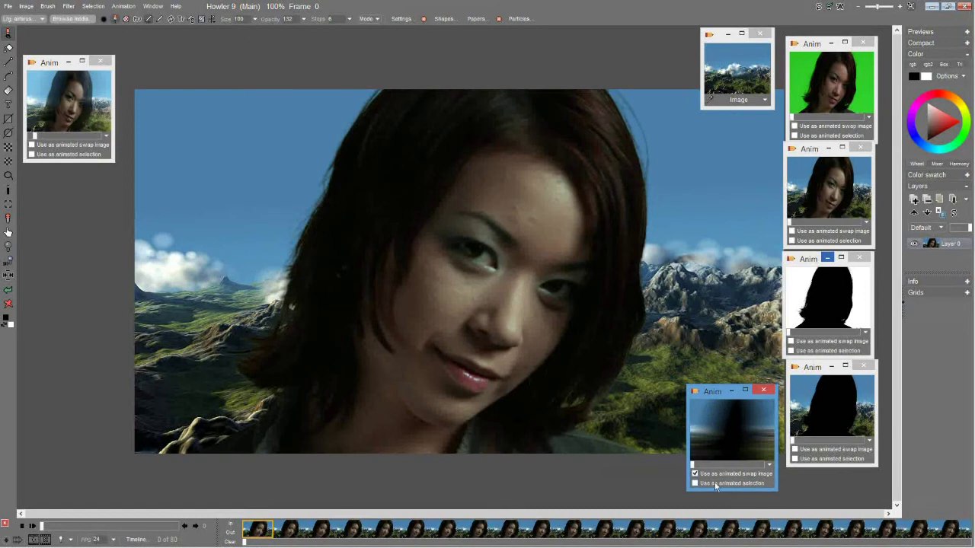
key(space)
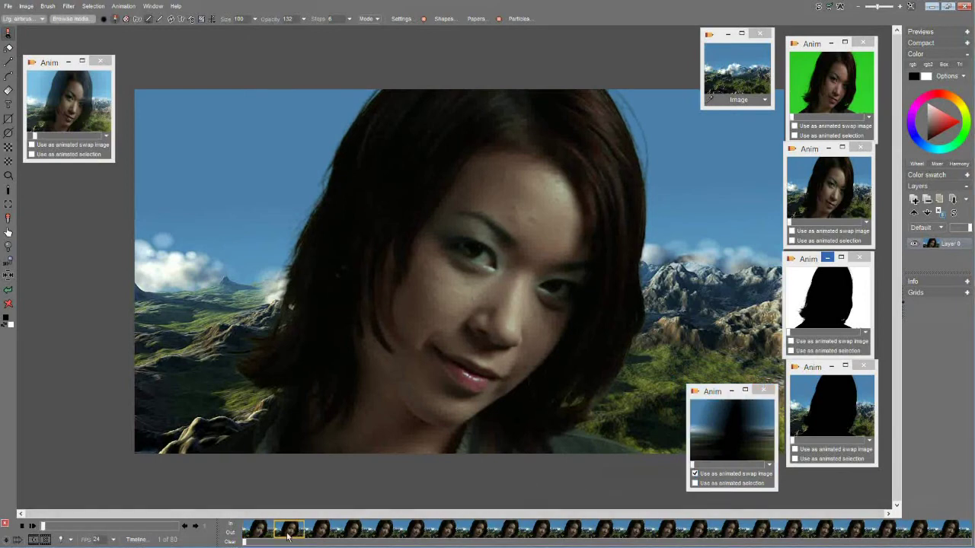
key(space)
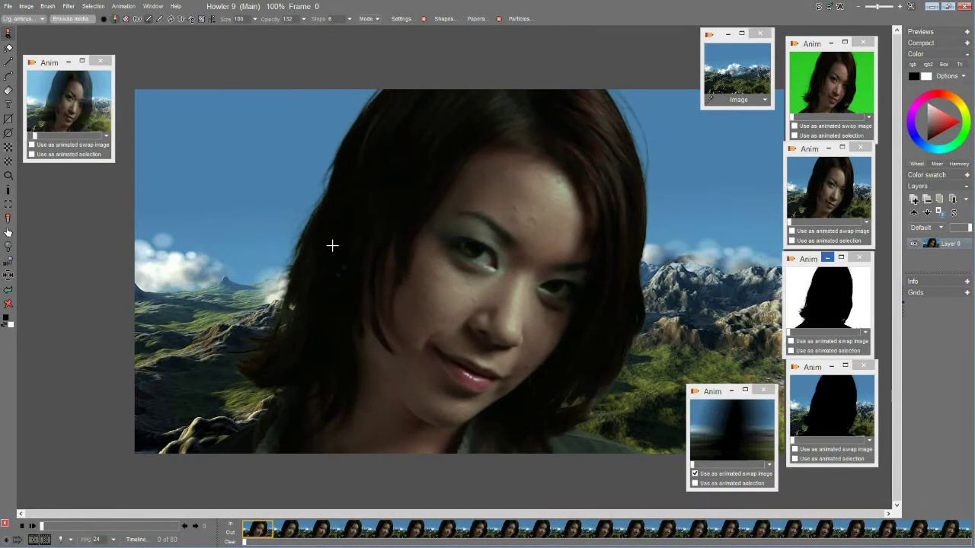
click(818, 7)
click(818, 7)
click(818, 7)
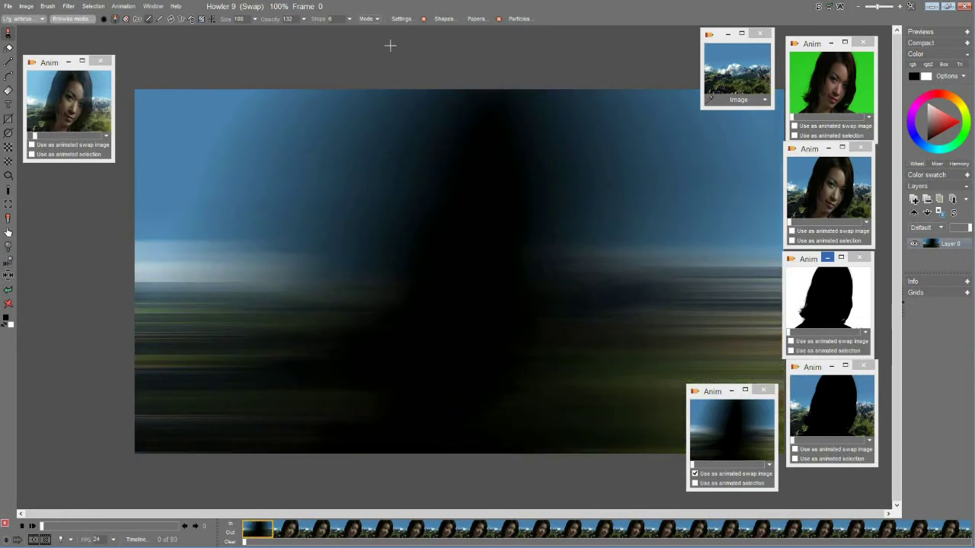
click(821, 8)
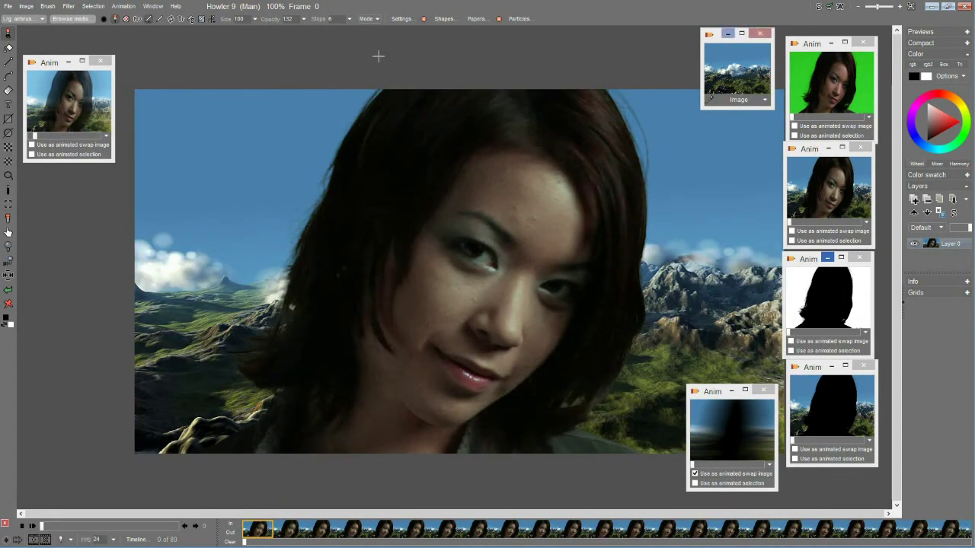
Step: Combine the composite with the blurred-background swap image using Additive on all frames, and play back the resulting animation
click(68, 6)
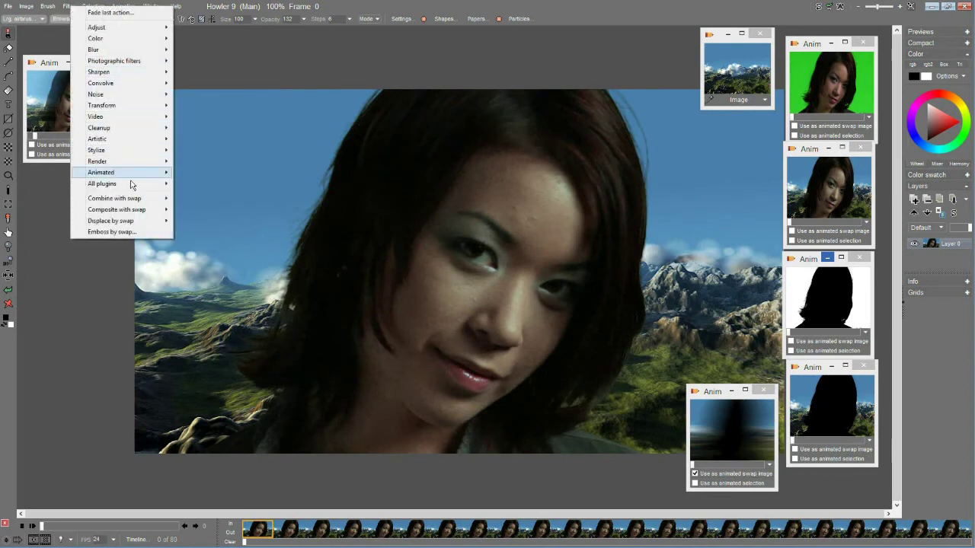
mouse_move(130, 201)
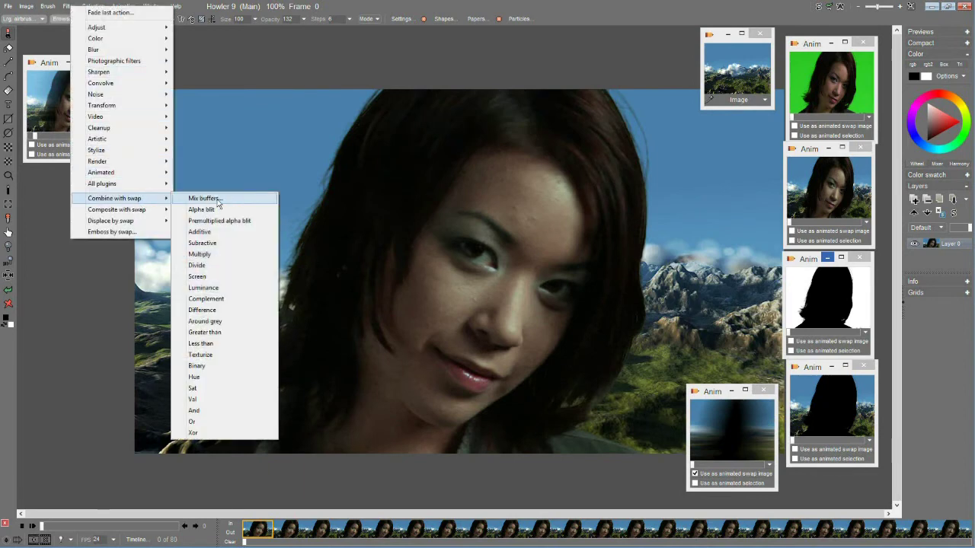
click(214, 237)
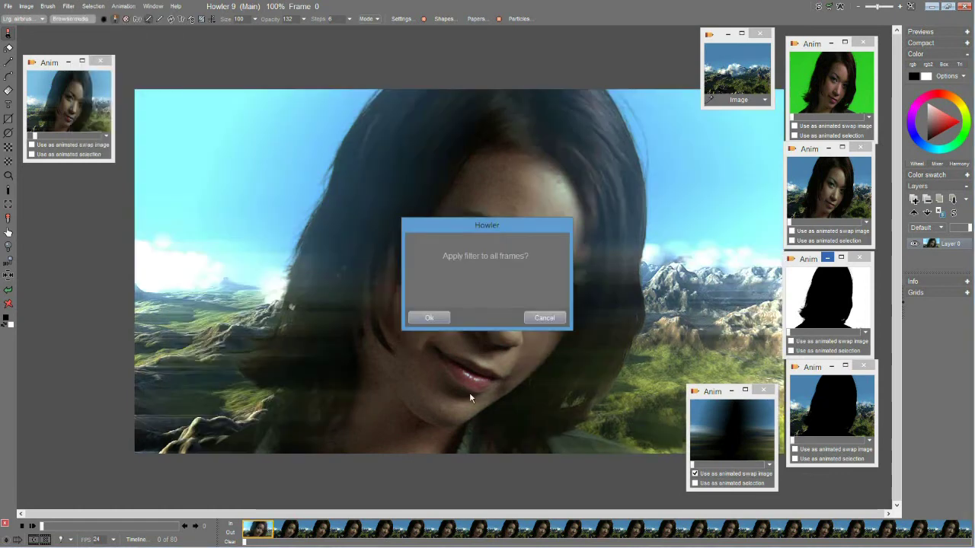
drag(510, 226, 618, 404)
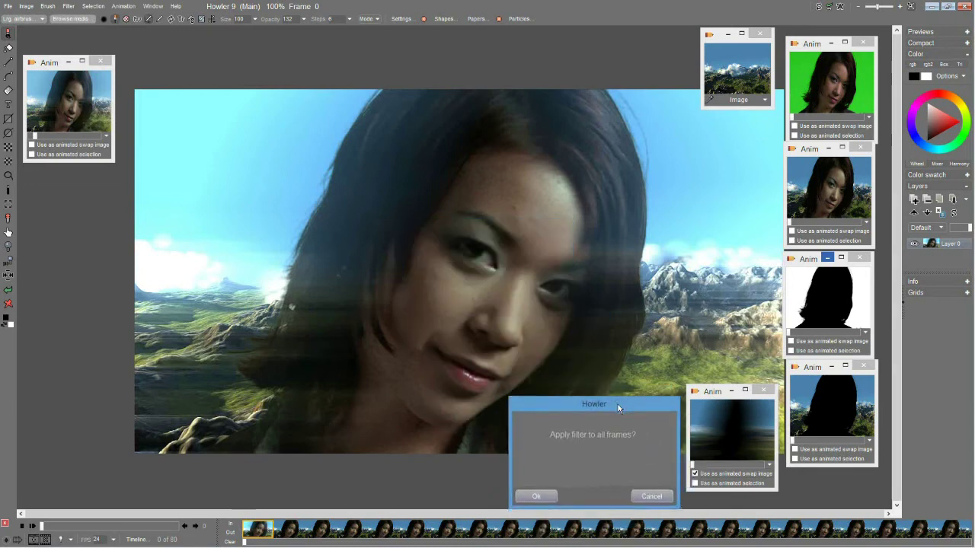
click(553, 497)
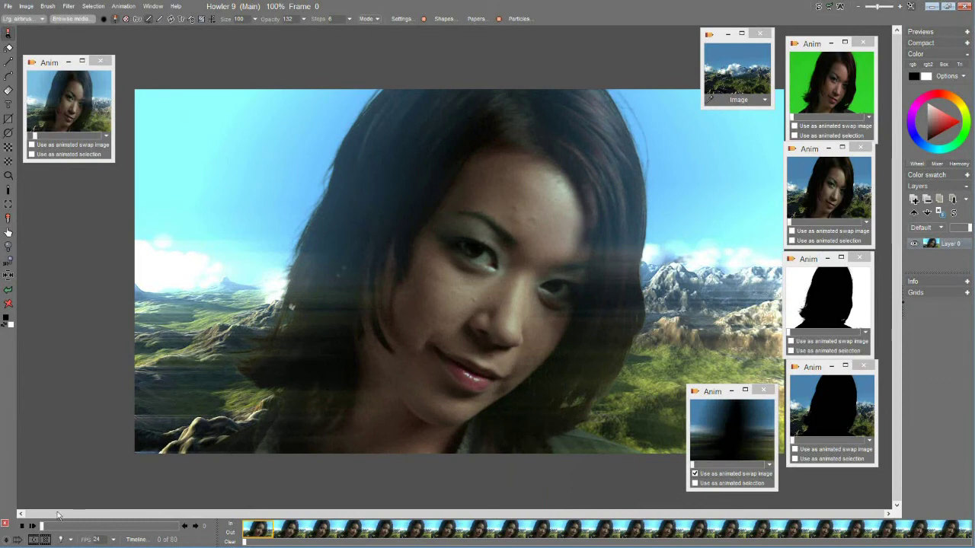
click(32, 526)
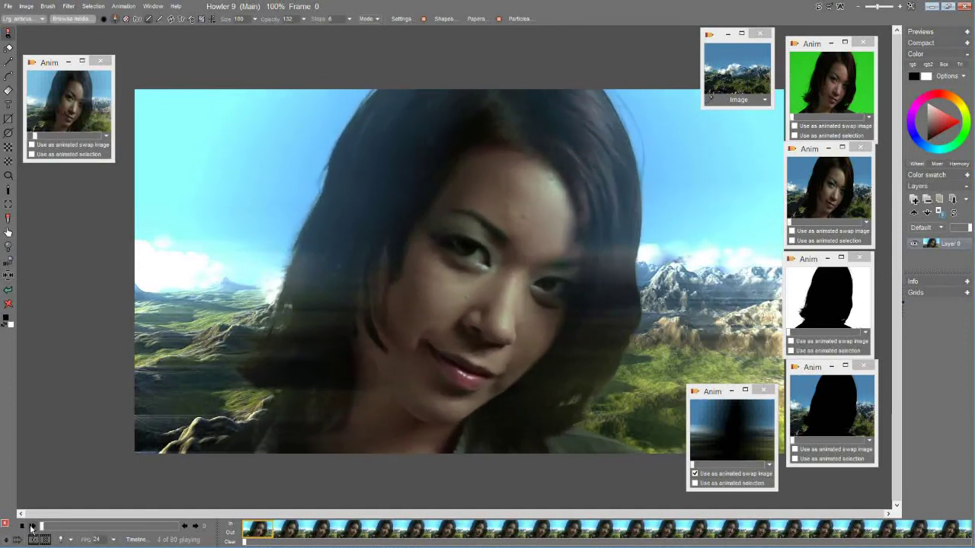
click(23, 526)
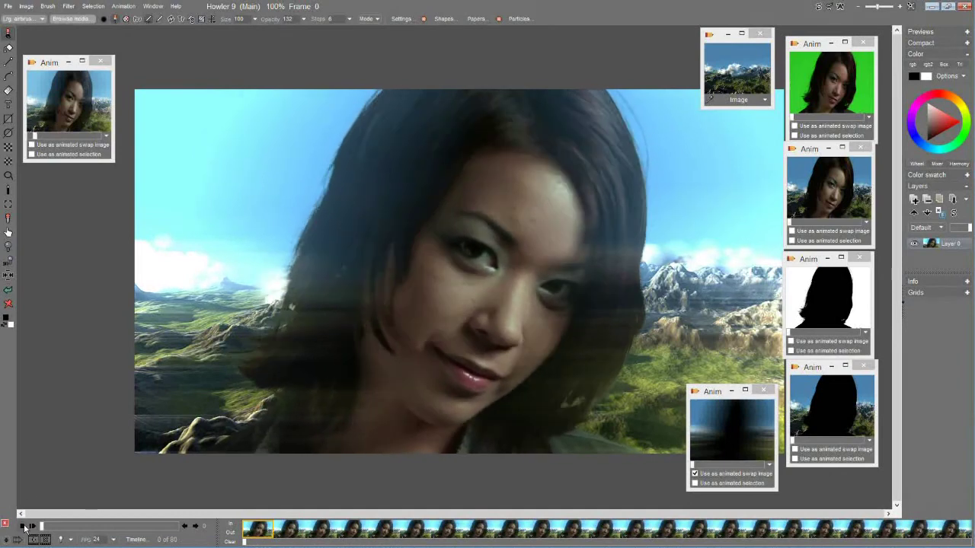